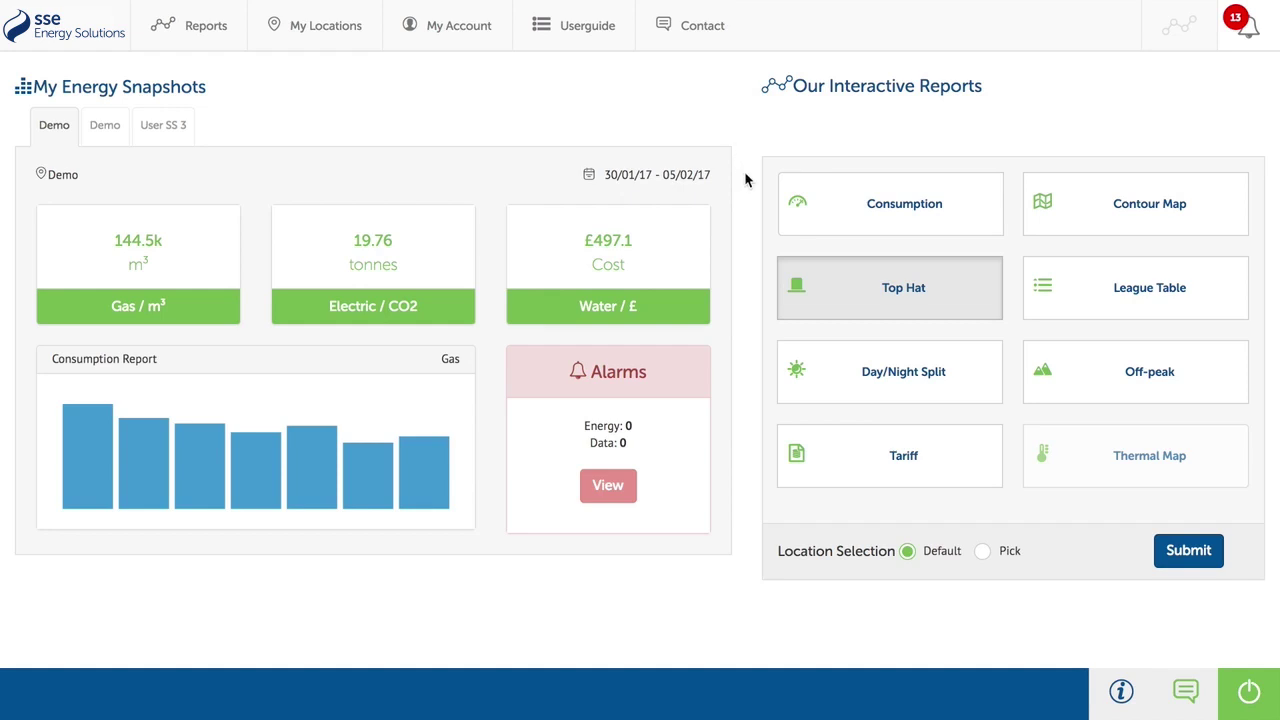
Step: Generate the Consumption report for the default location, and collapse and re-expand its summary area
click(866, 208)
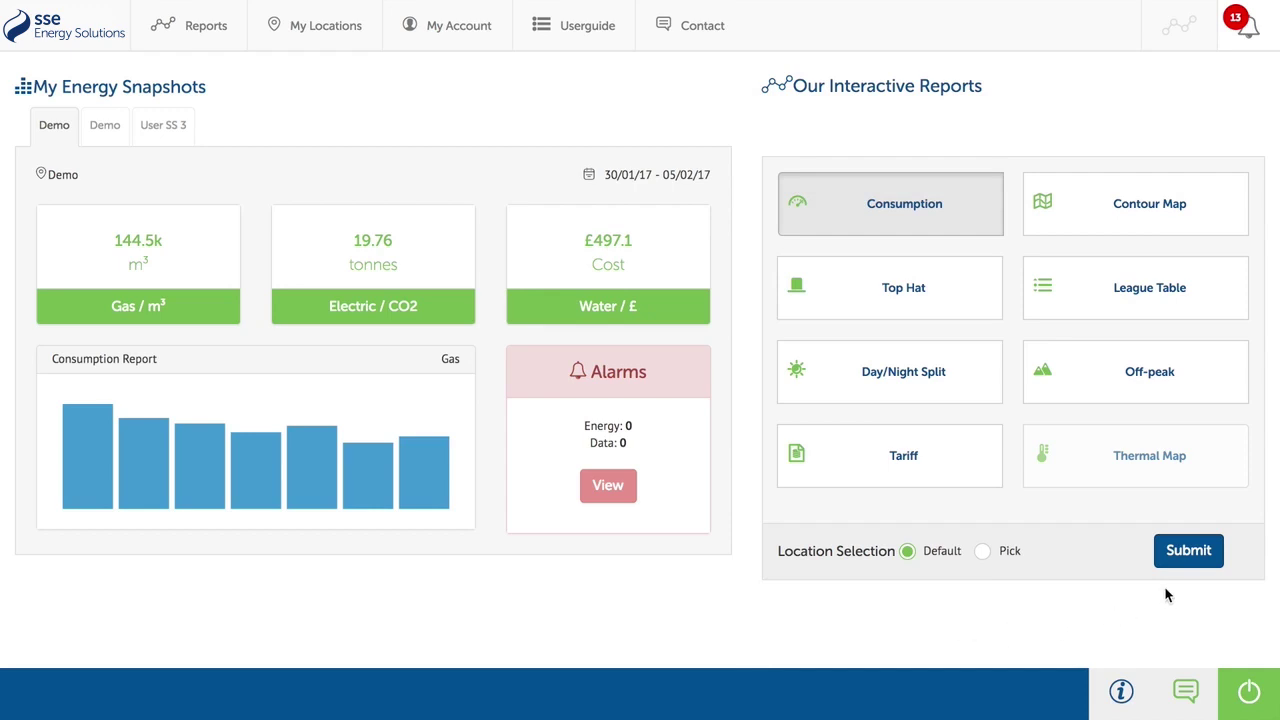
click(1197, 560)
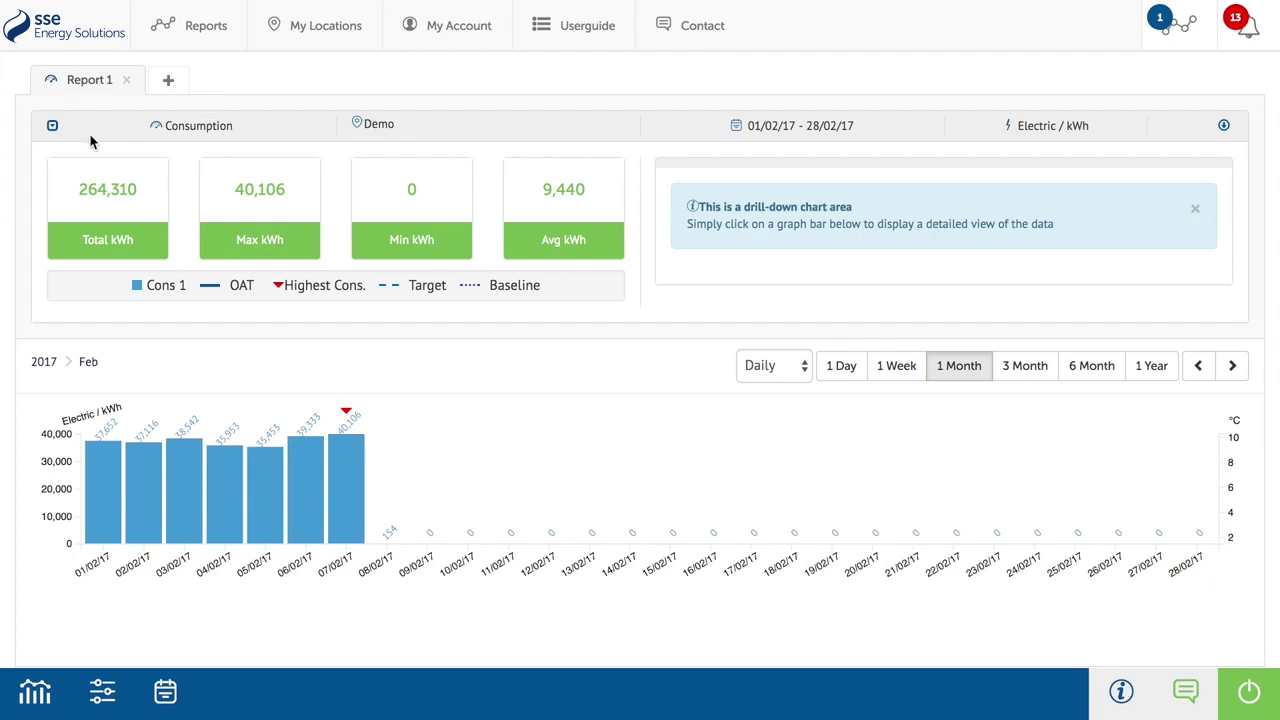
click(52, 128)
click(52, 128)
Step: Try the weekly grouping, and switch the chart to a 3 Month range moved back to 01/09/16 - 30/11/16
click(768, 365)
click(780, 350)
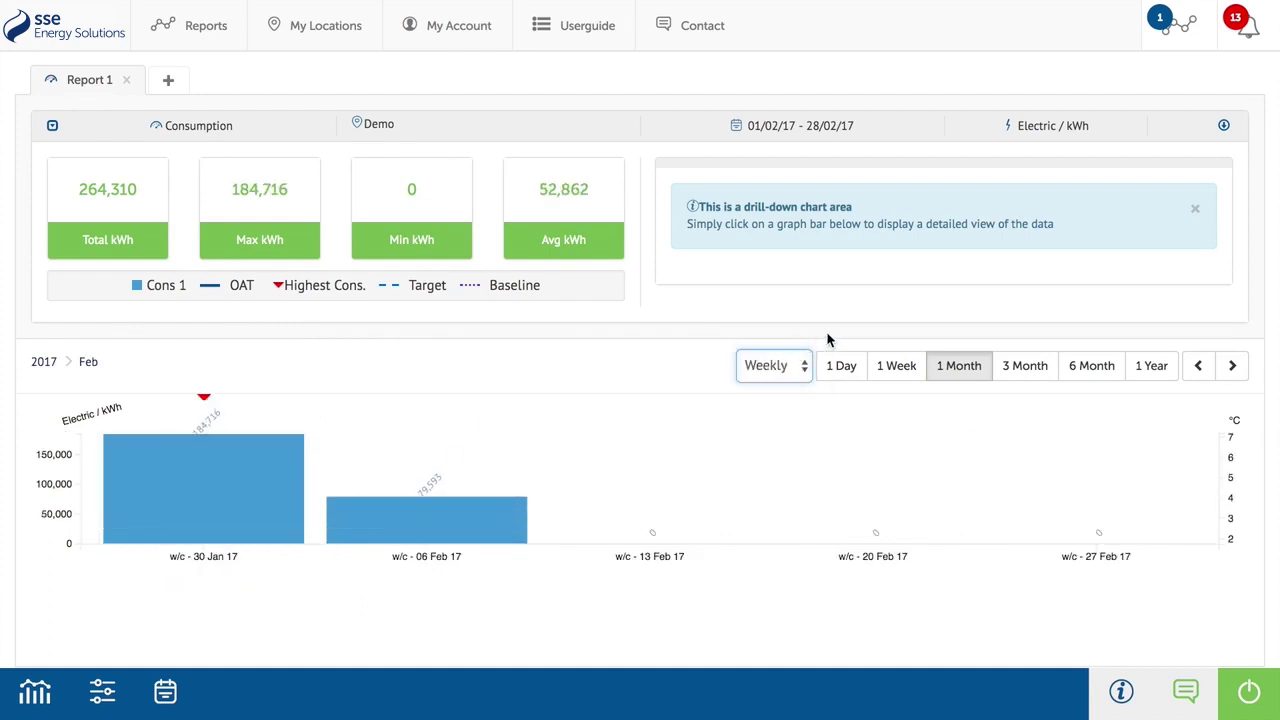
click(1025, 367)
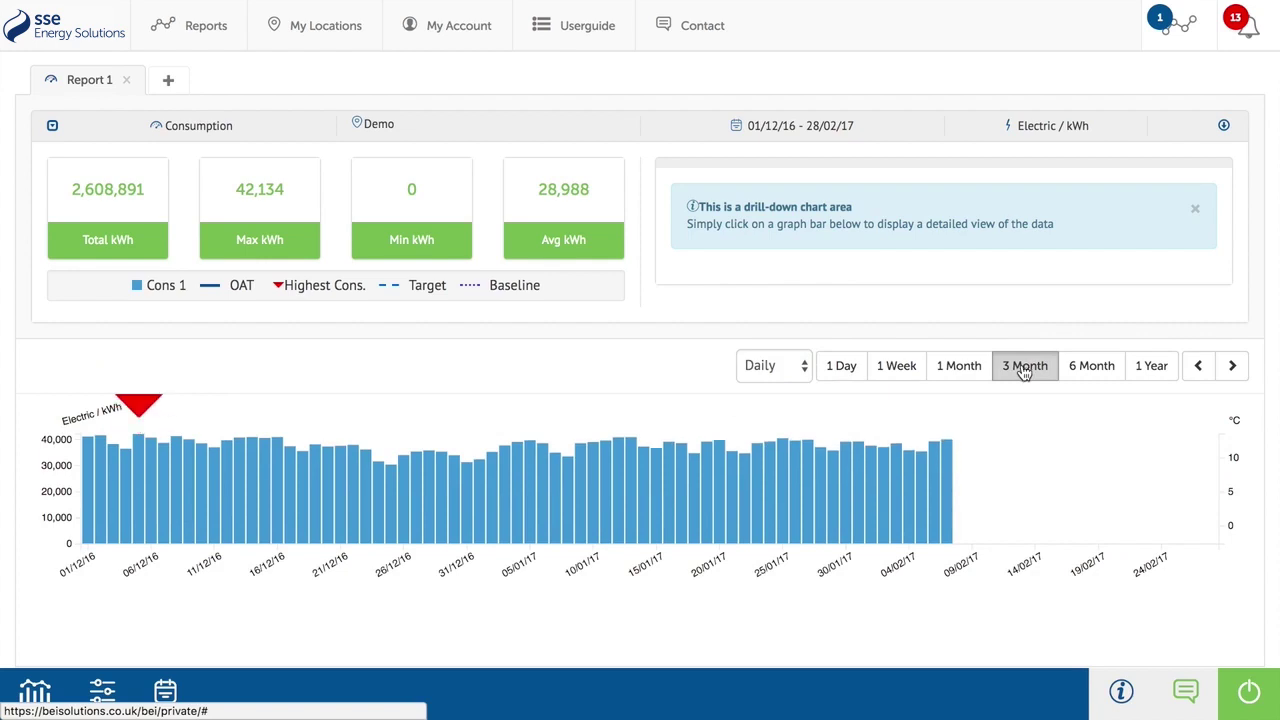
click(1197, 367)
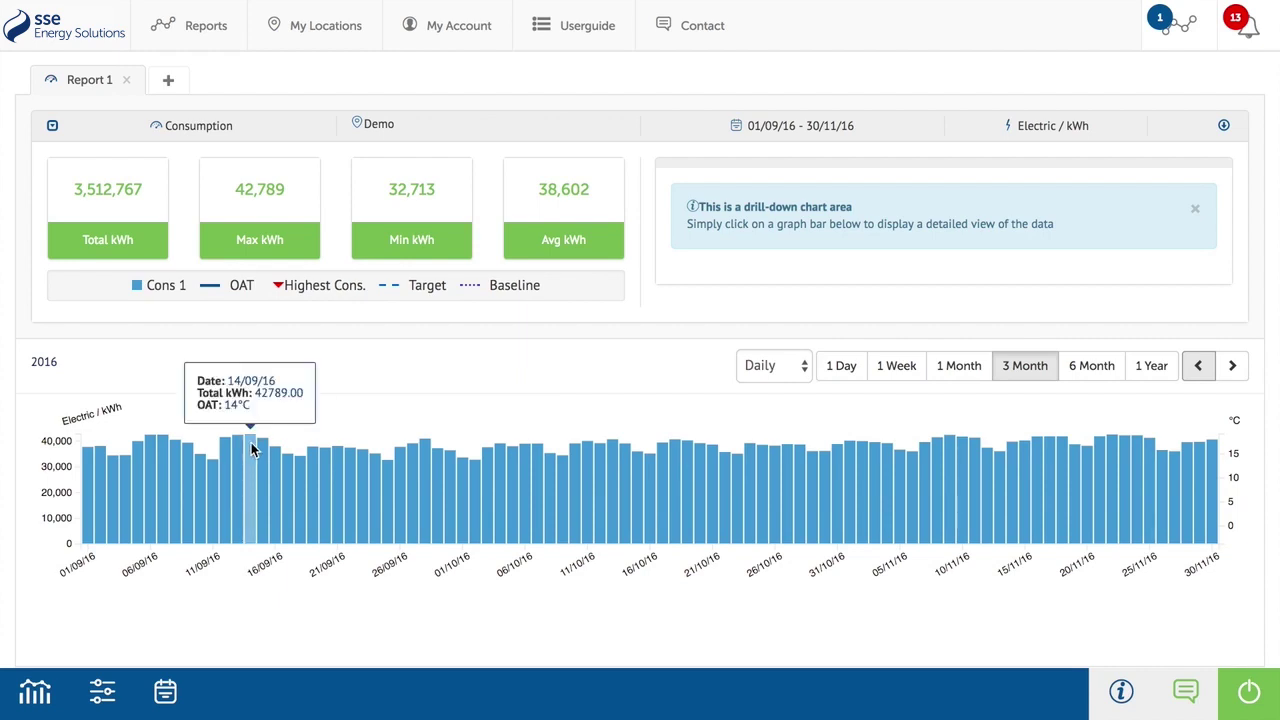
Step: Drill down into 16/09/16 to its full interval chart, and return to the September 2016 level
mouse_move(265, 451)
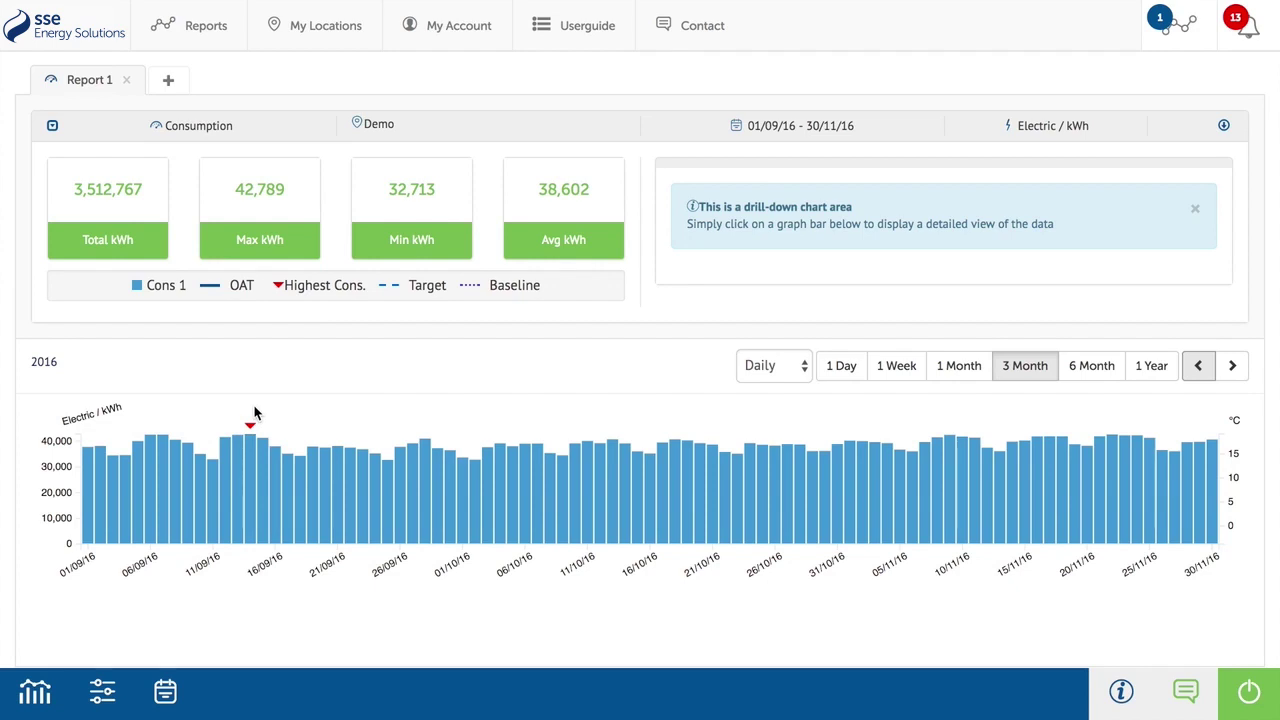
click(277, 458)
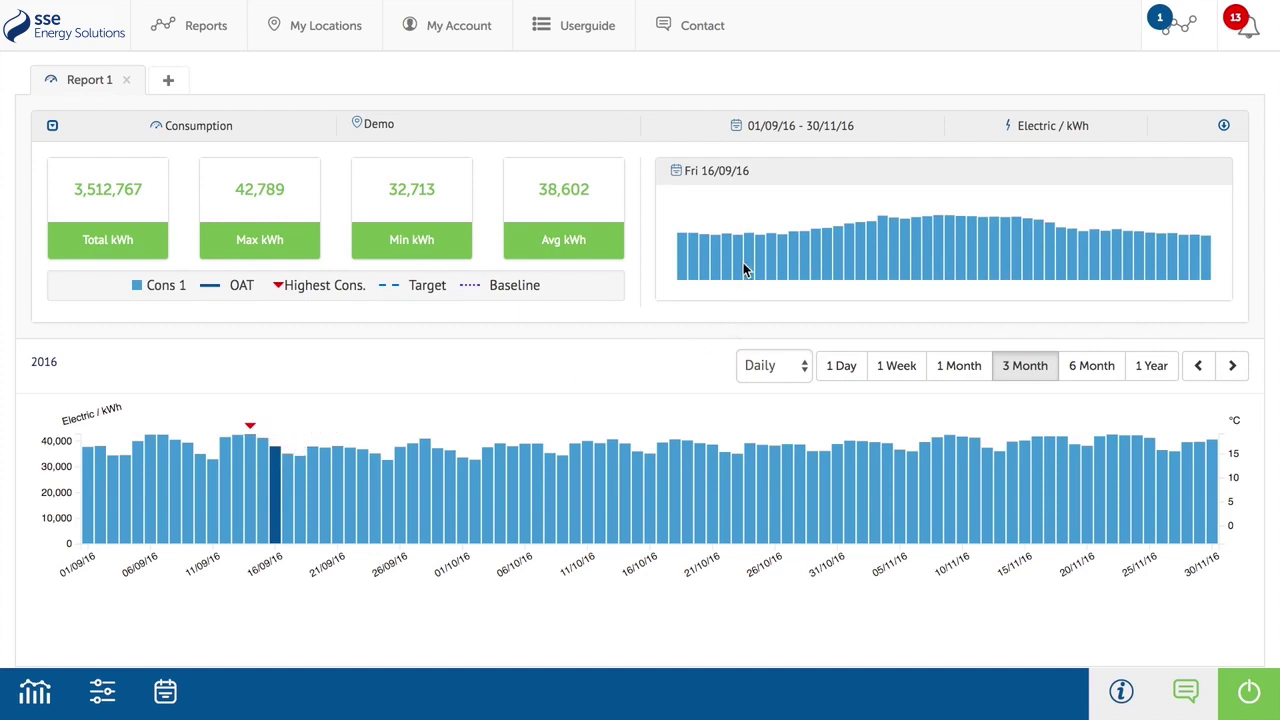
mouse_move(741, 253)
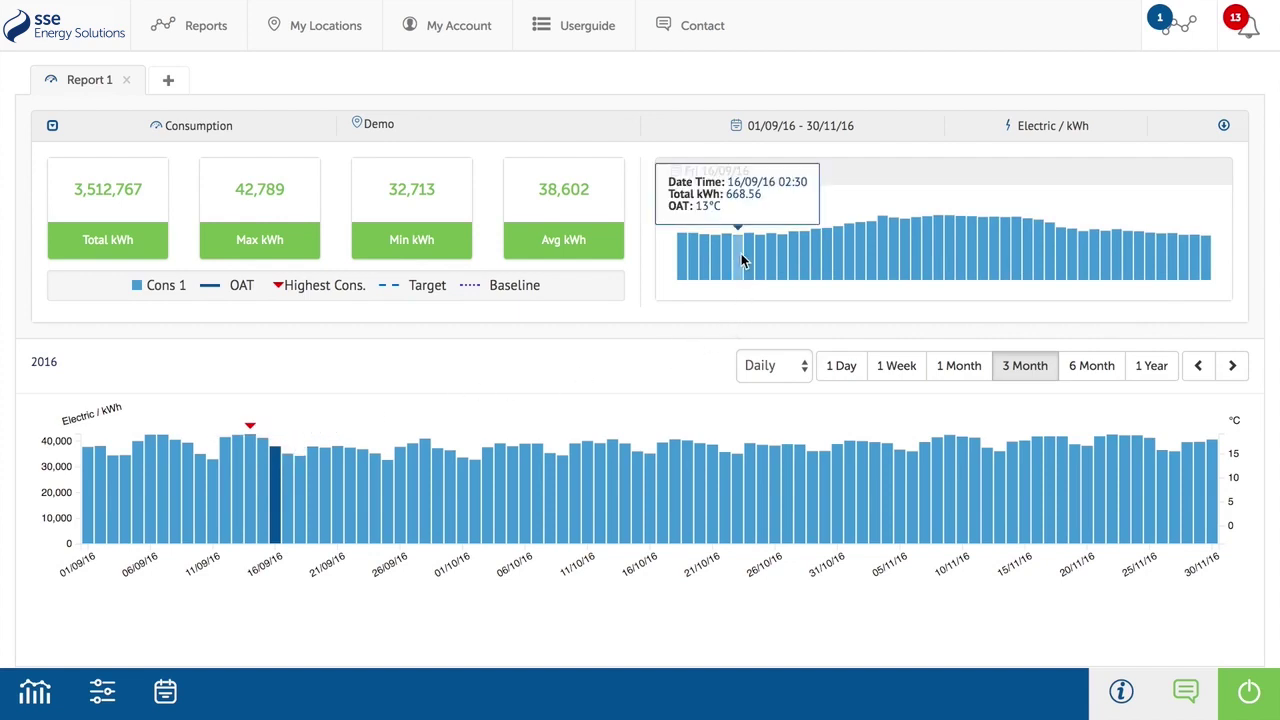
click(826, 250)
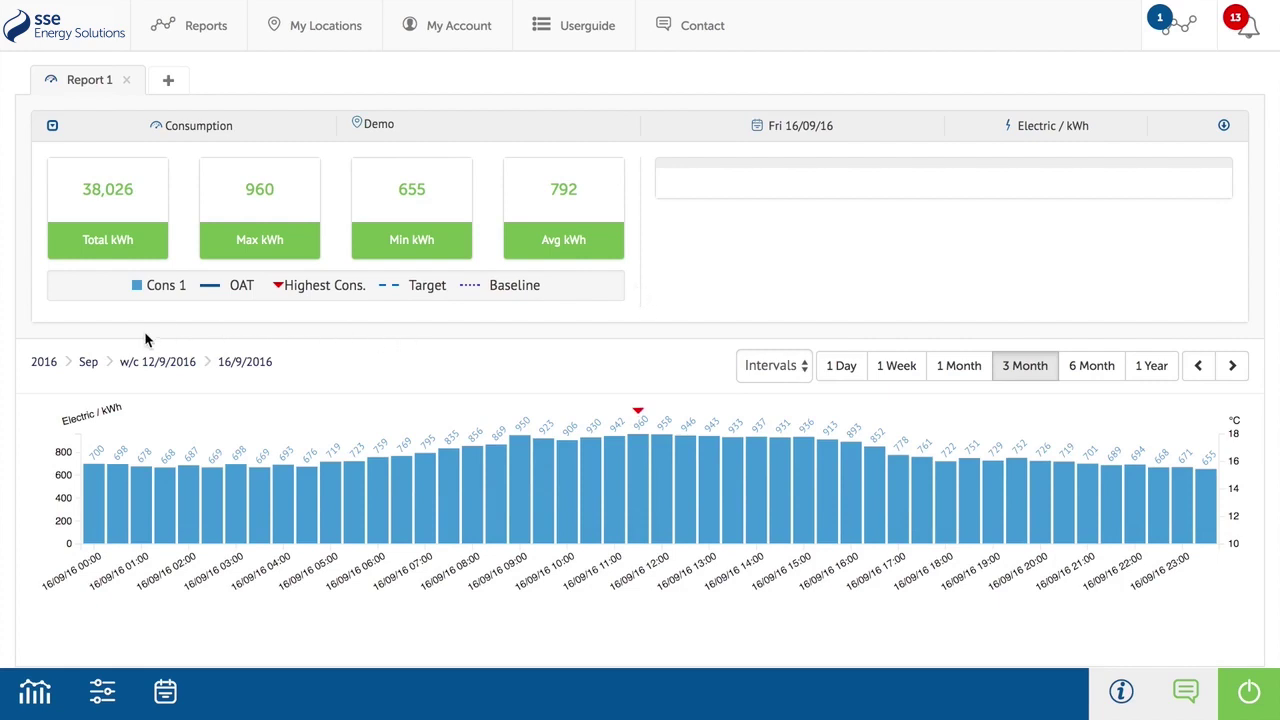
click(89, 366)
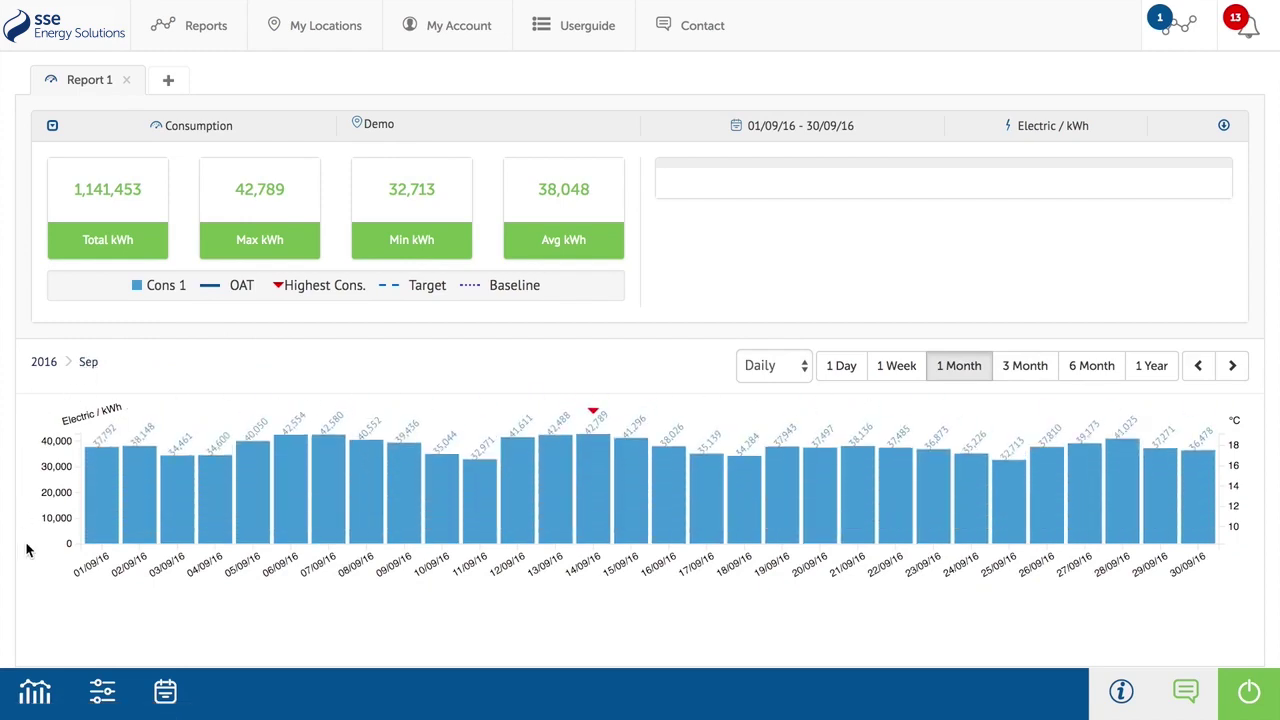
Step: Open Data Set 1 of Report 1 for full customisation and try its utility and unit options, keeping electricity in kWh
click(102, 691)
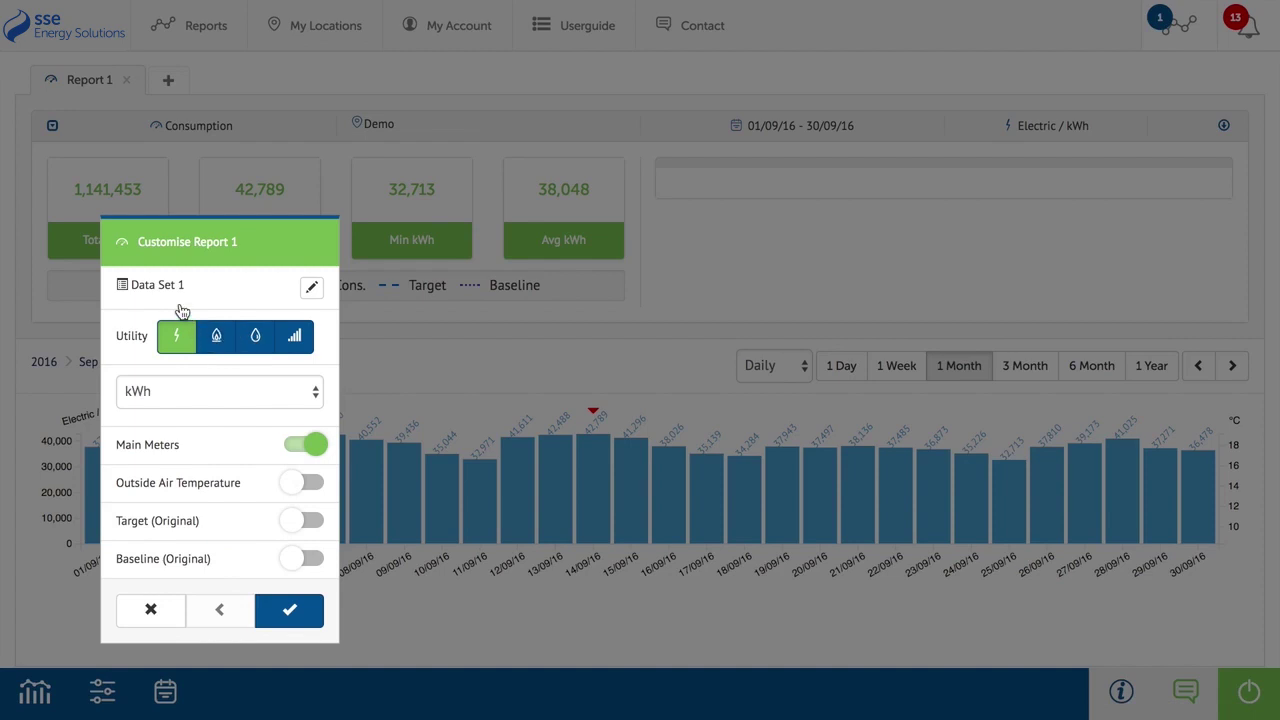
click(311, 287)
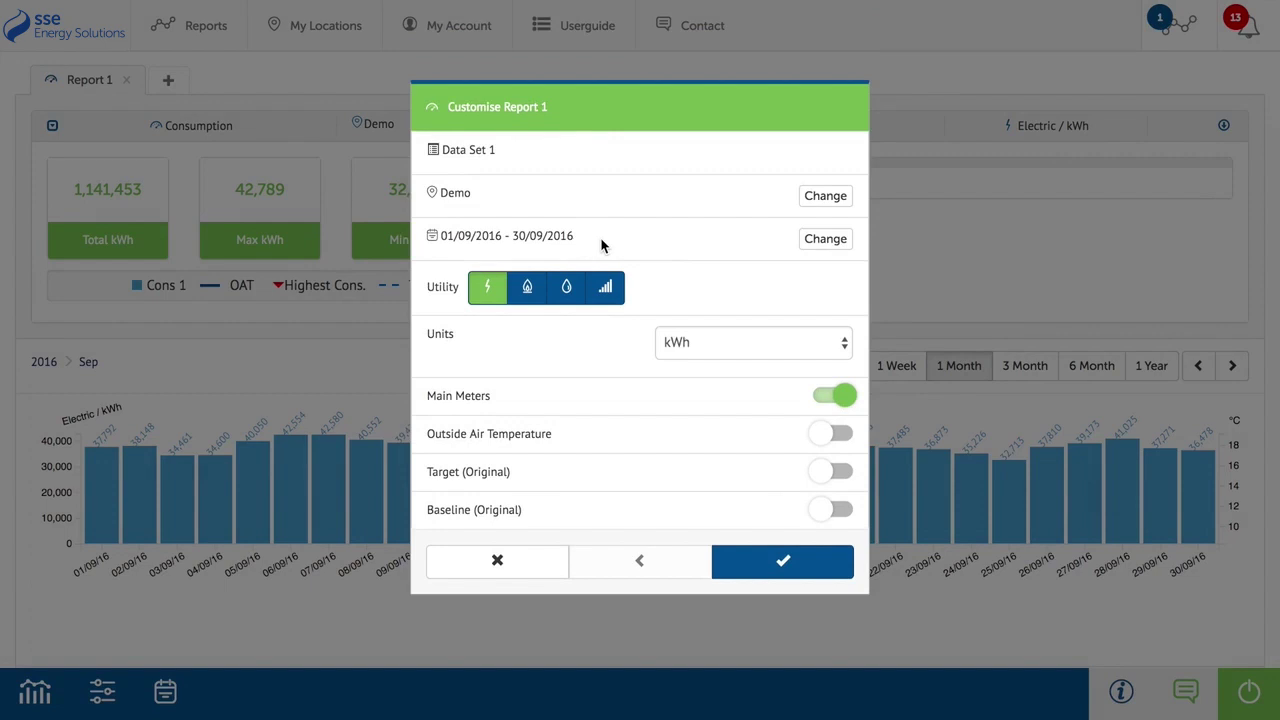
click(530, 290)
click(566, 288)
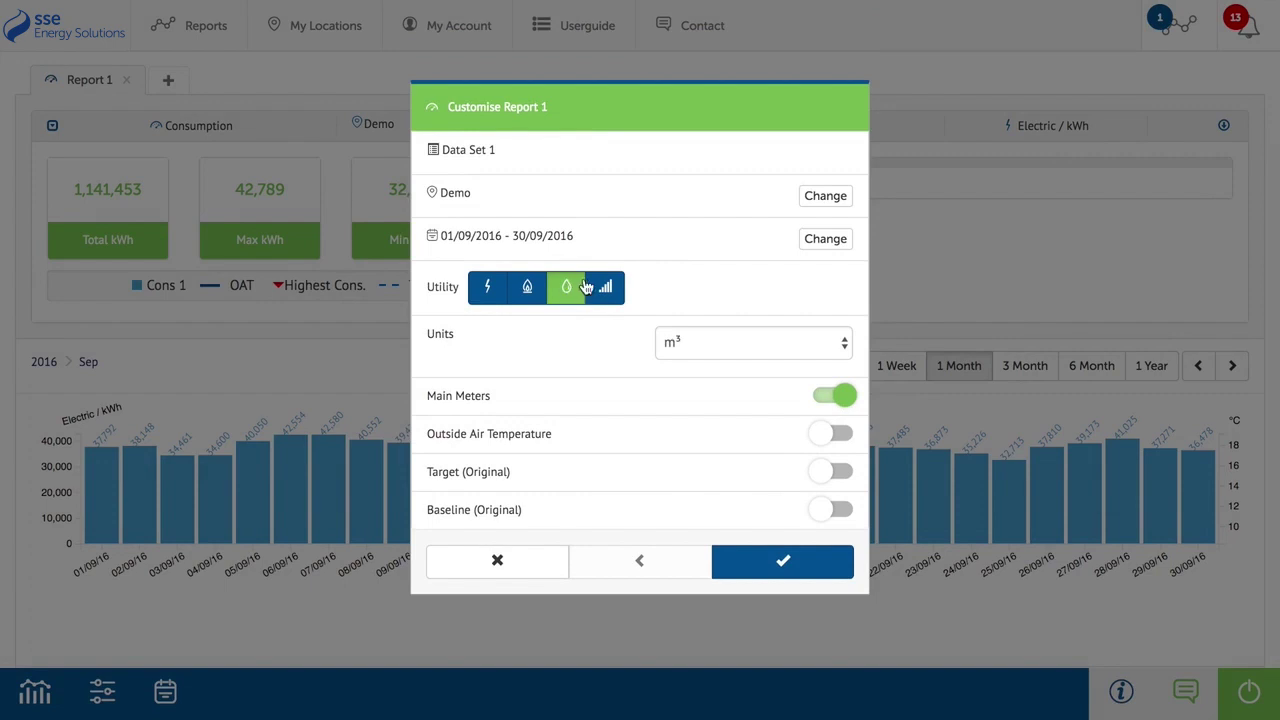
click(607, 288)
click(671, 342)
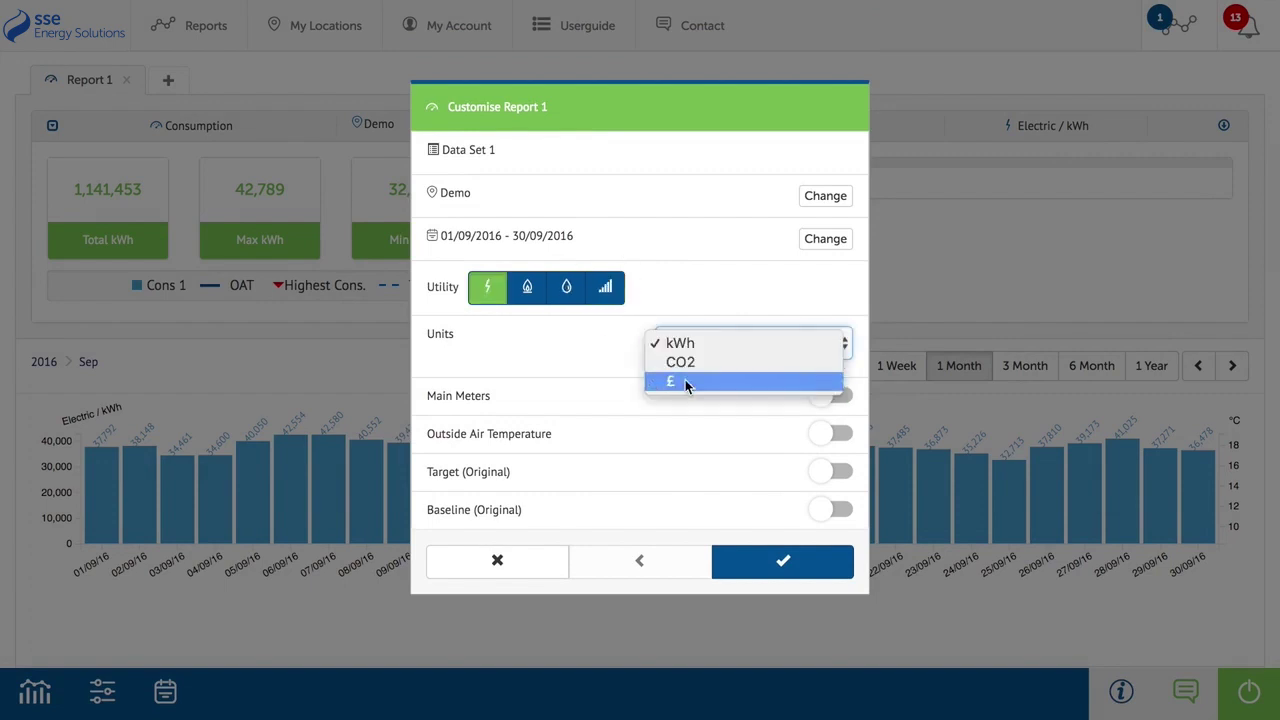
click(609, 360)
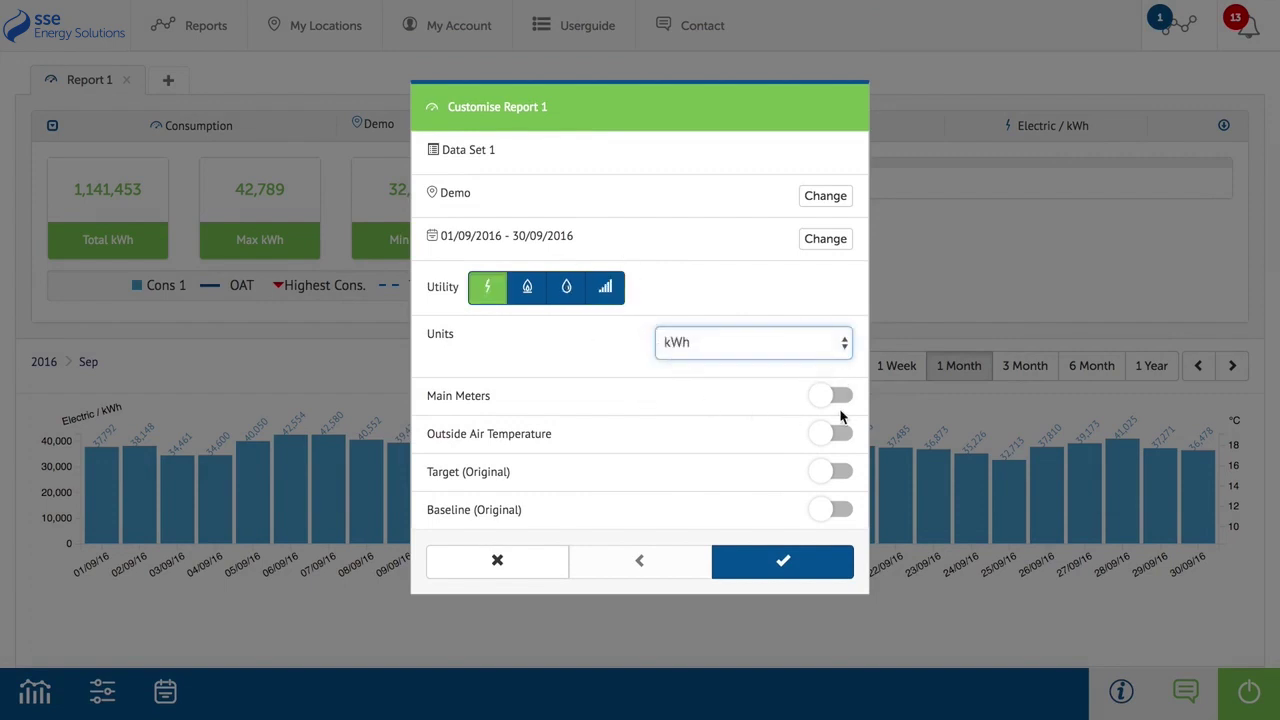
Step: Enable Main Meters, Outside Air Temperature, Target (Original) and Baseline (Original) for Data Set 1, and apply the customisation
click(840, 398)
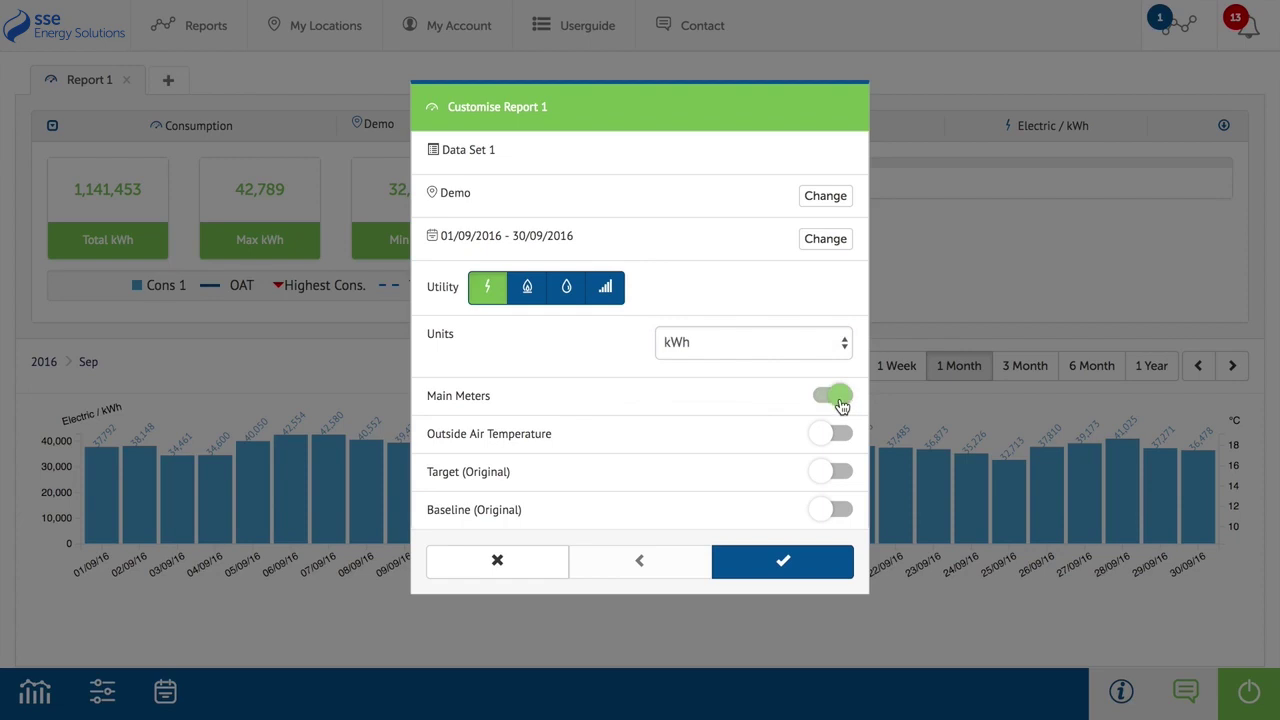
click(838, 434)
click(838, 473)
click(838, 510)
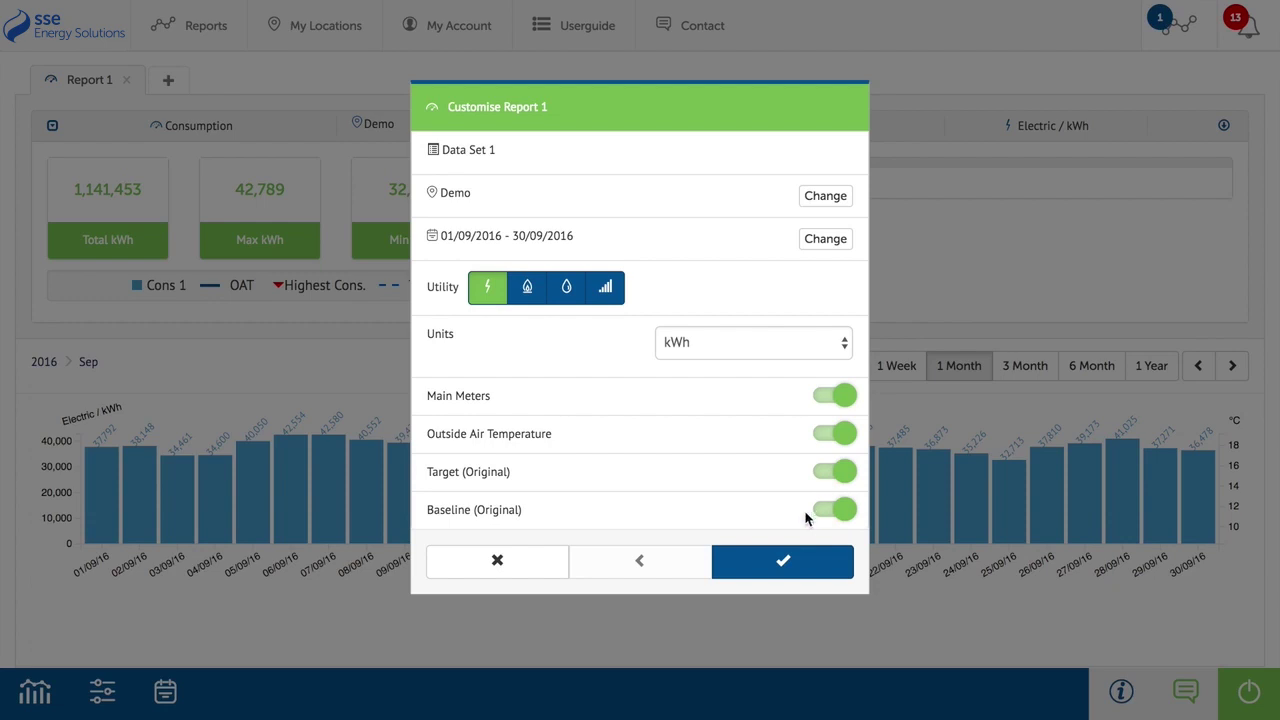
click(836, 565)
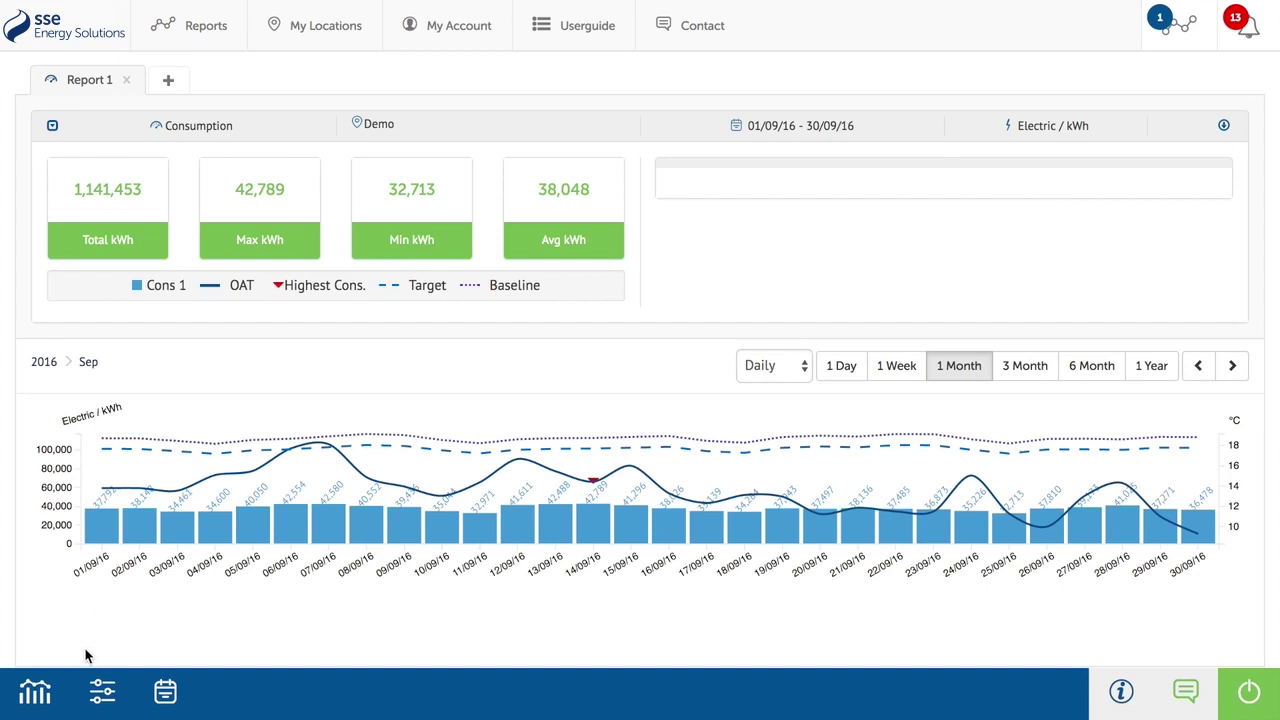
Step: Drill down on the 07/09/16 bar to view that day's detailed consumption
mouse_move(337, 524)
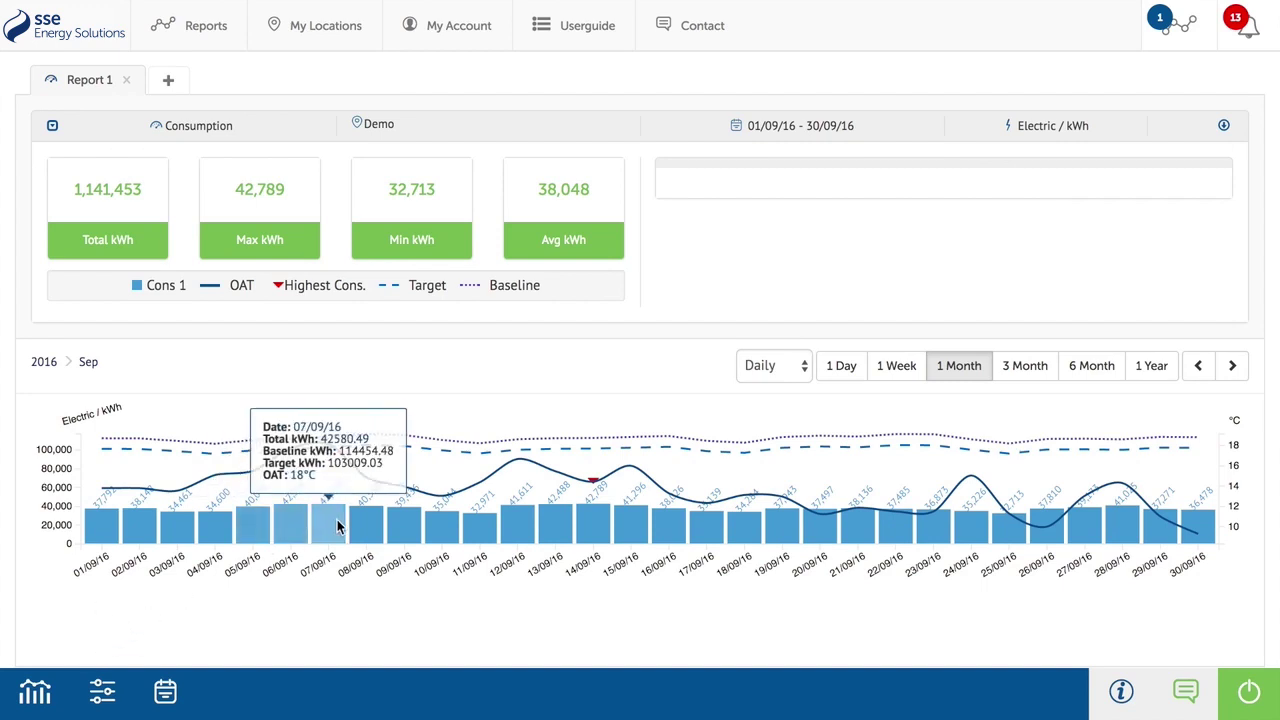
click(337, 524)
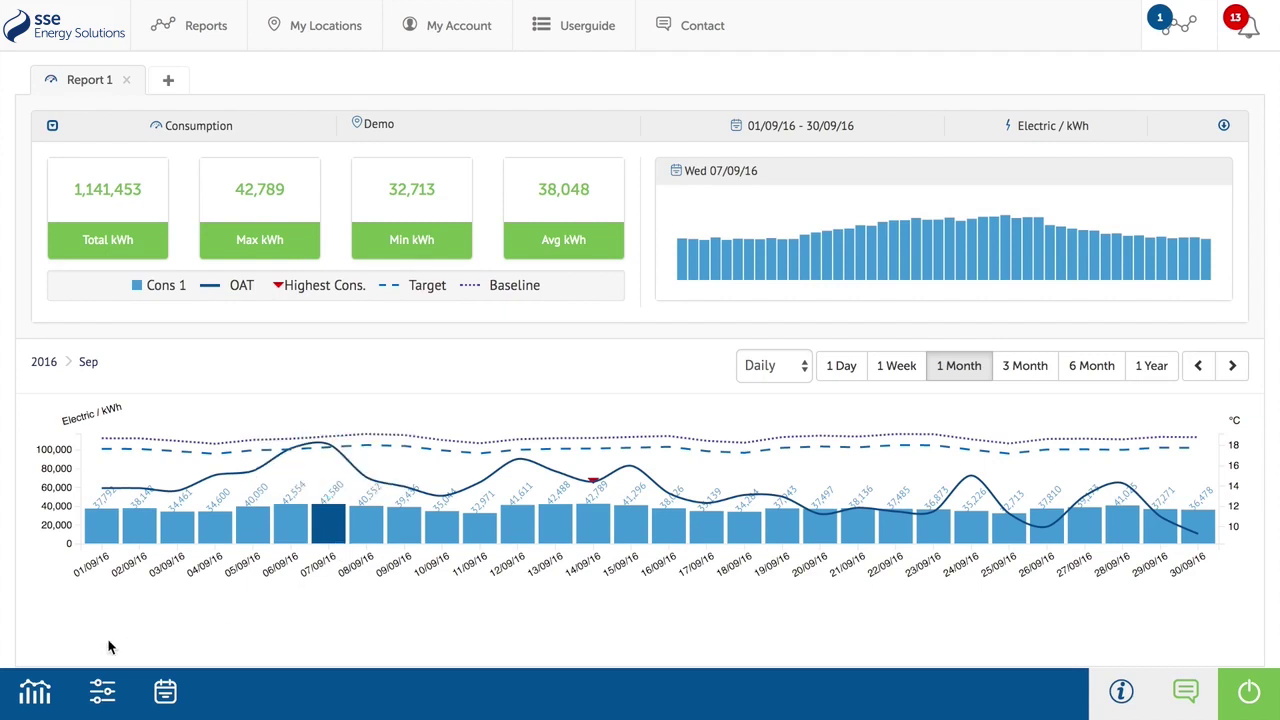
Step: Compare Report 1 with the Factory location under Demo, and add the previous period as a third data set
click(35, 684)
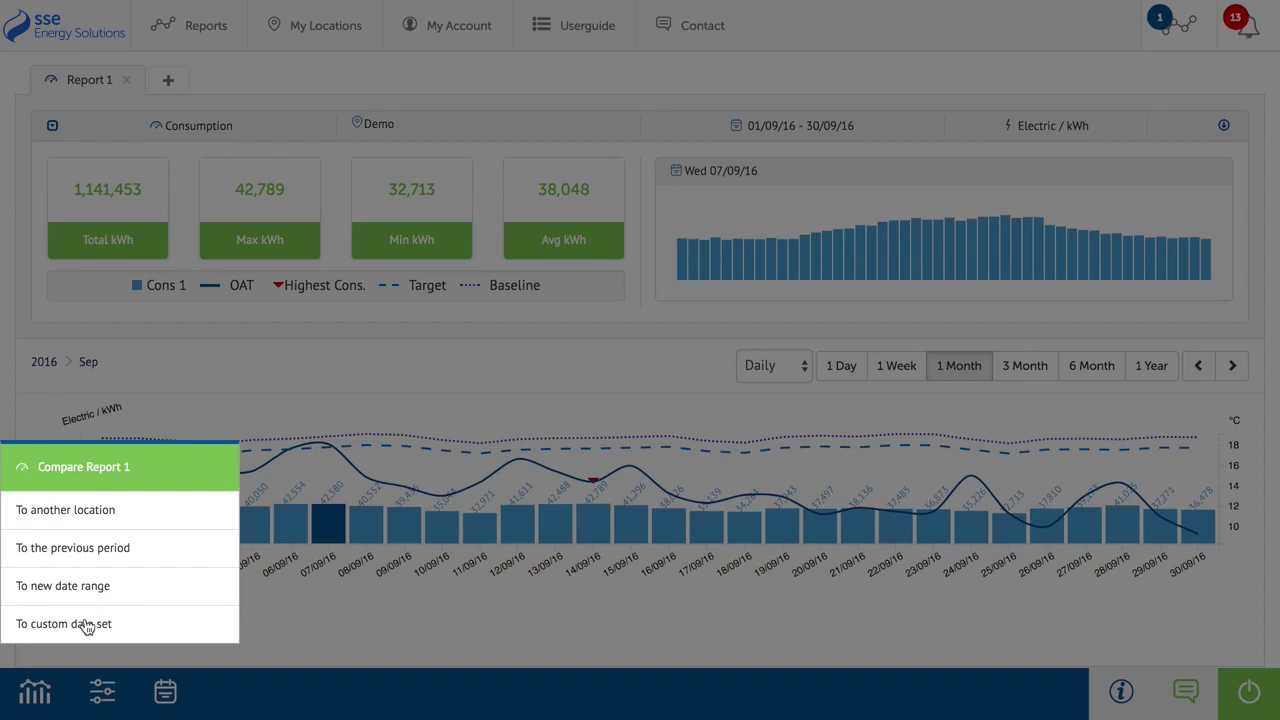
click(100, 508)
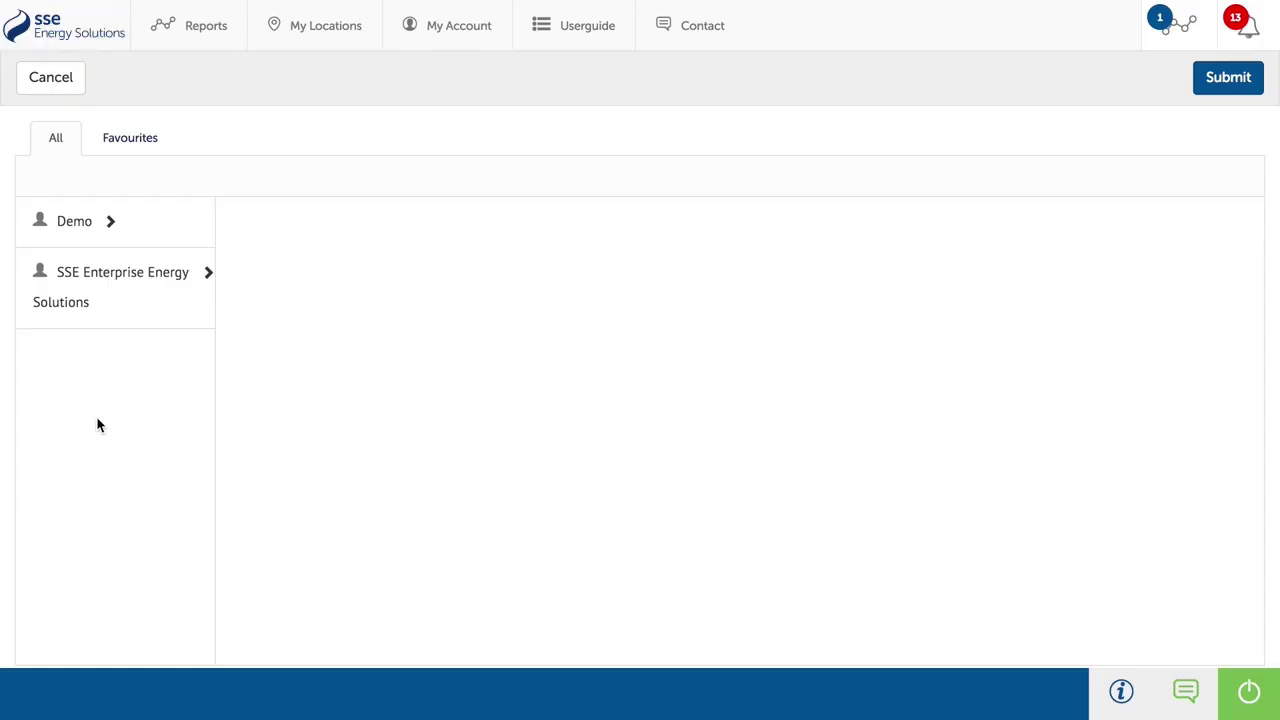
click(104, 214)
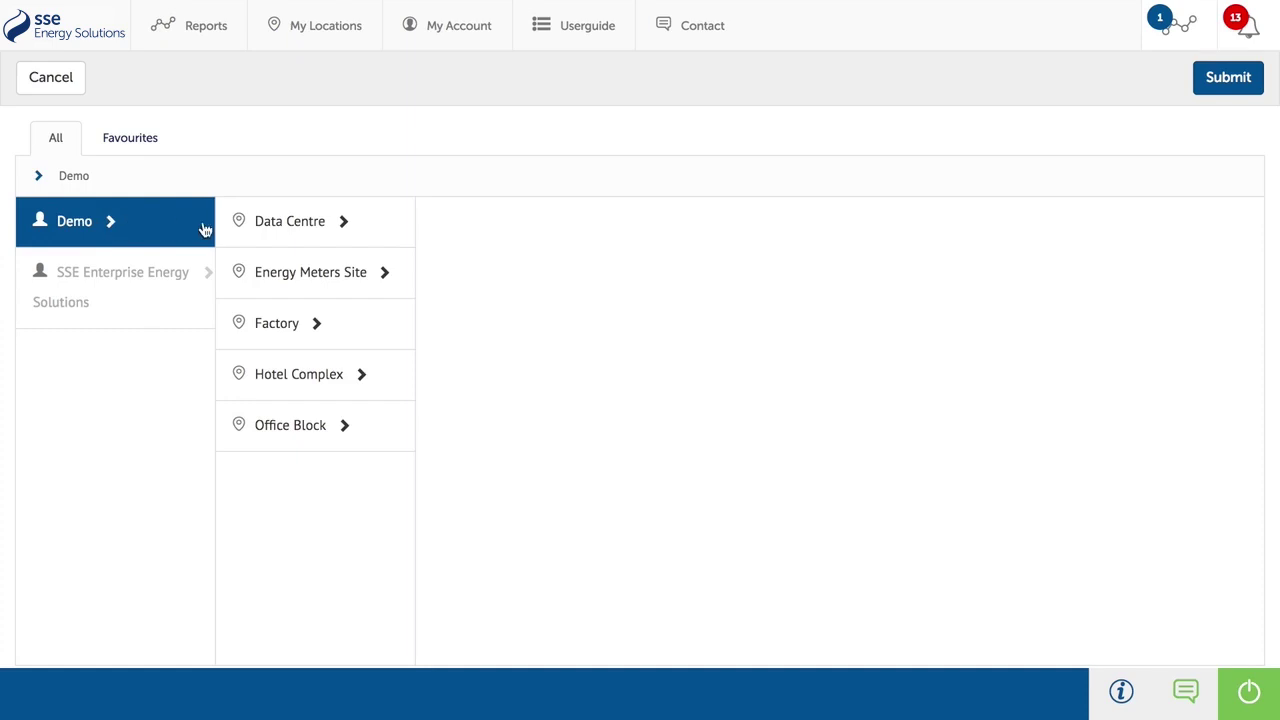
click(314, 323)
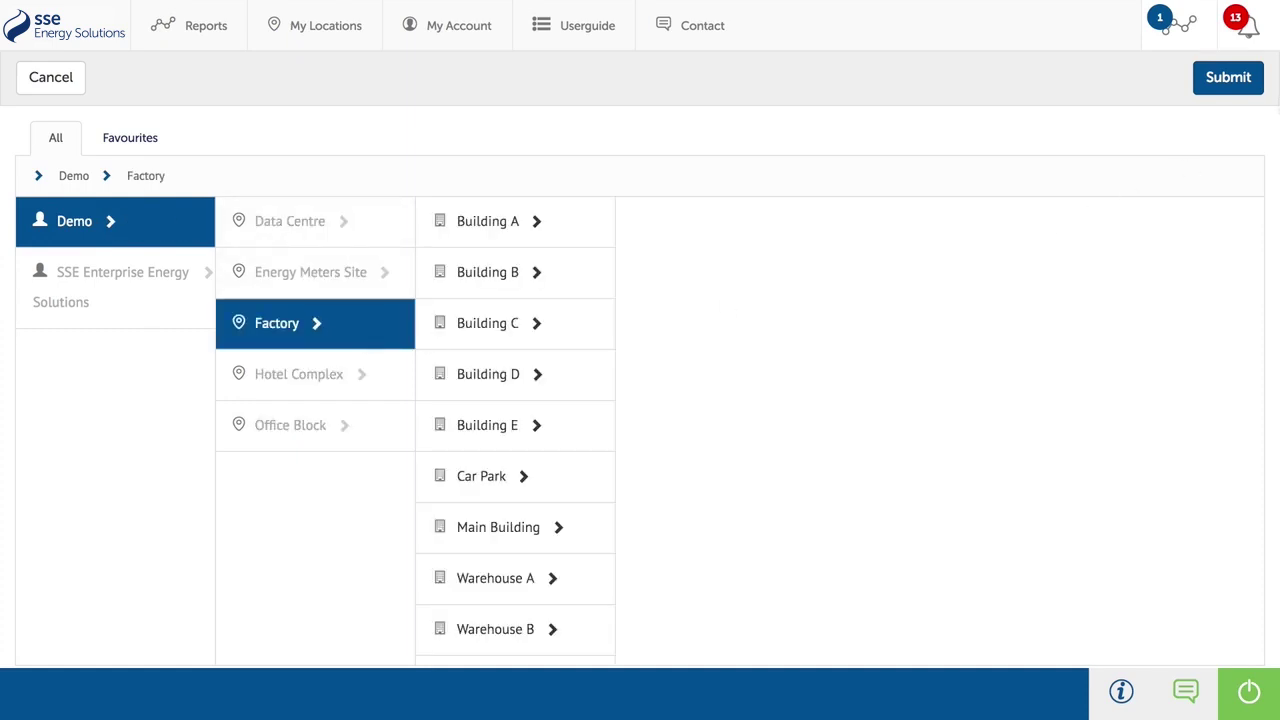
click(1249, 84)
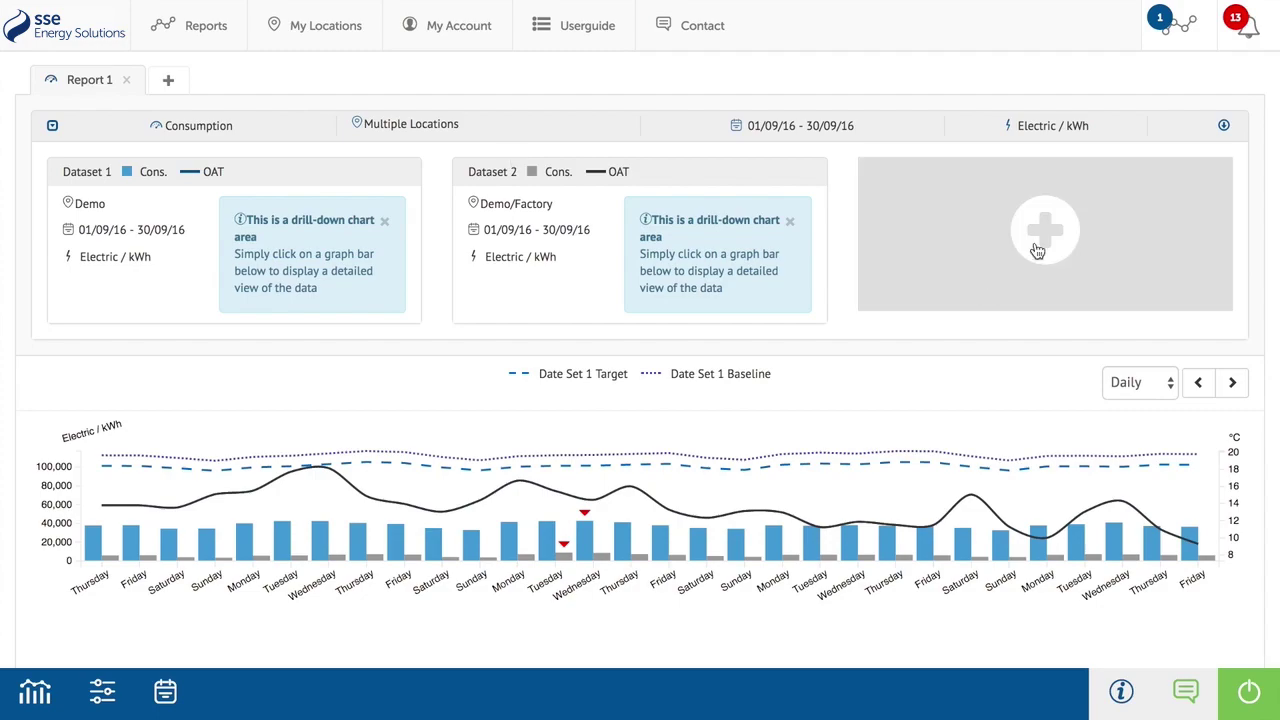
click(1042, 234)
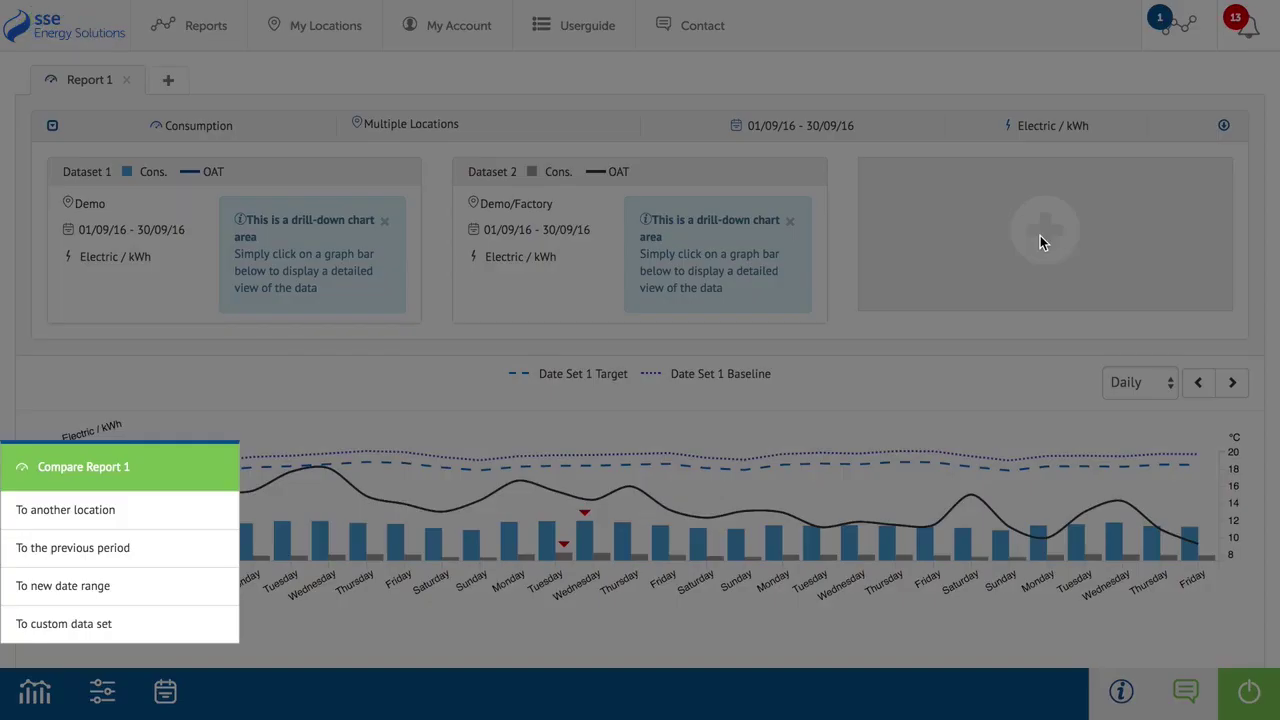
click(122, 548)
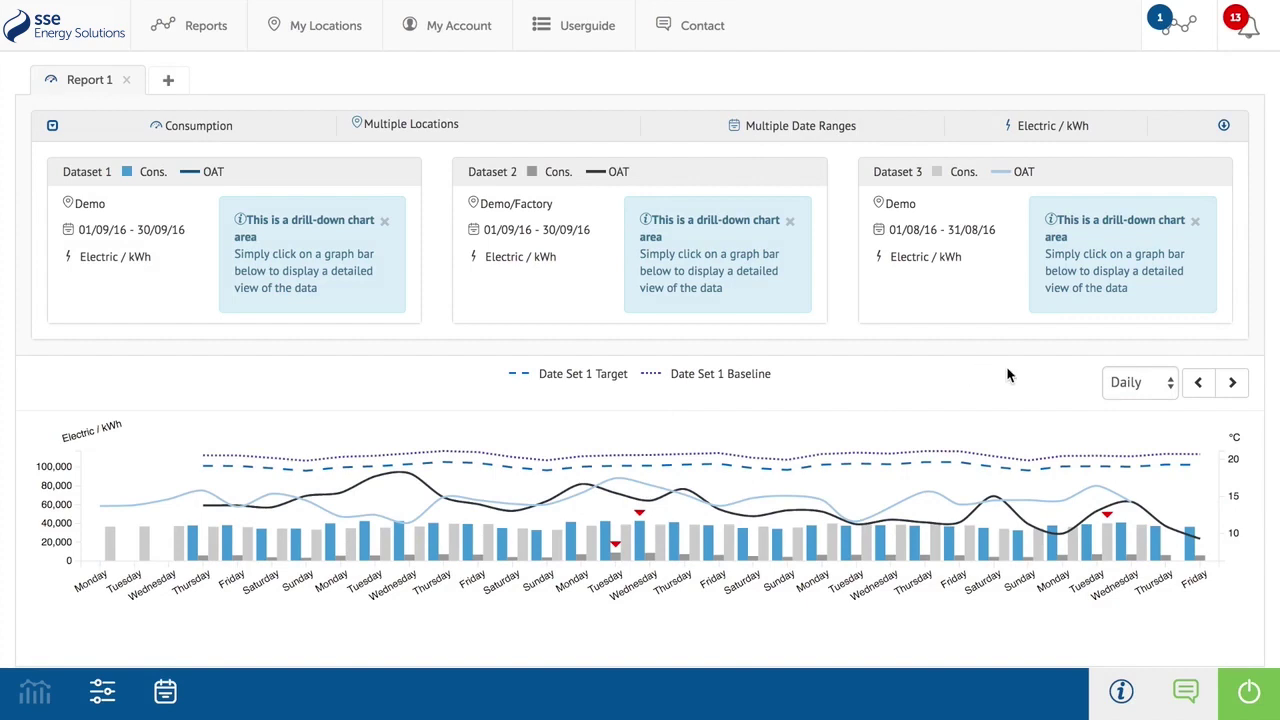
Step: Group the comparison chart weekly and drill down on the Dataset 1 bar of W 3
click(1131, 382)
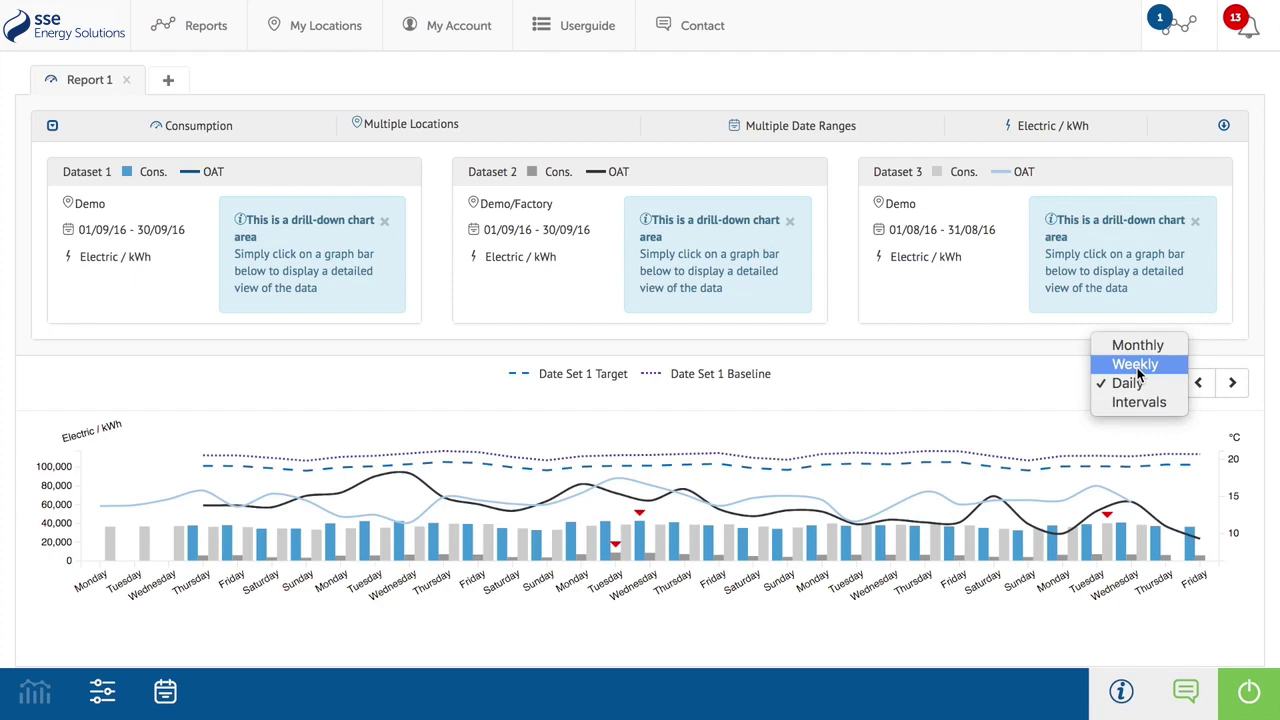
click(1137, 368)
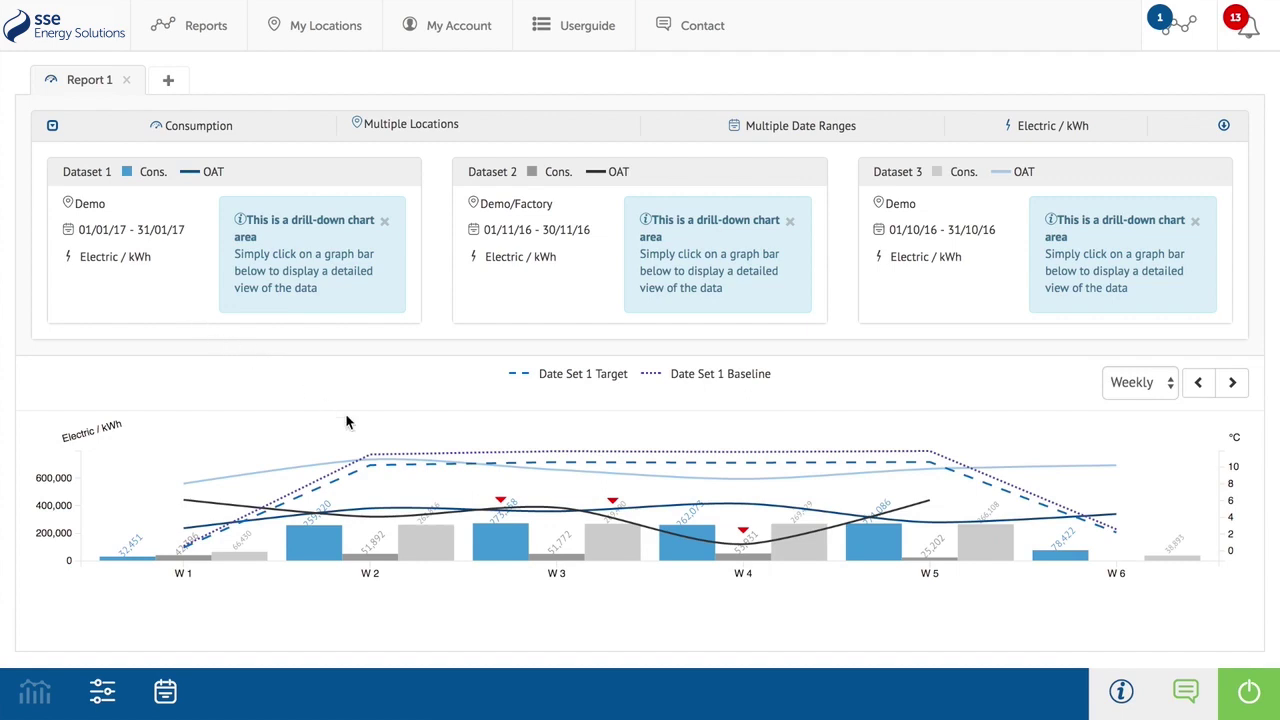
click(484, 540)
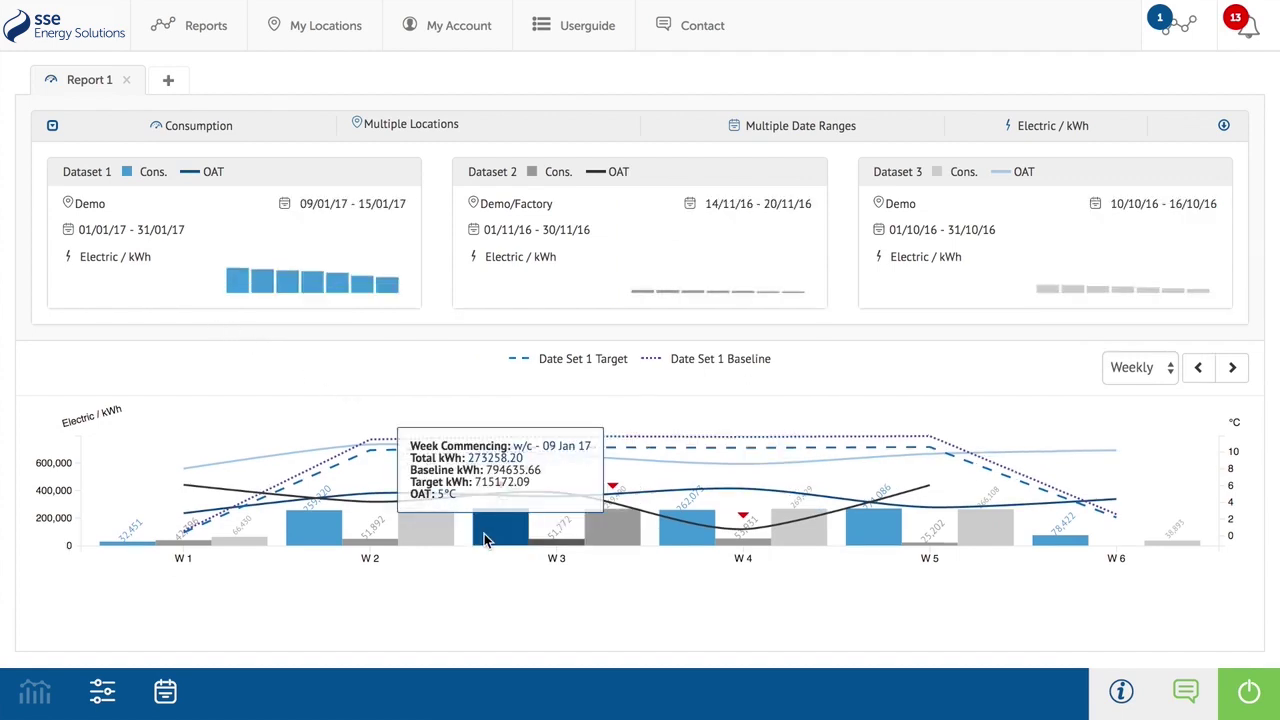